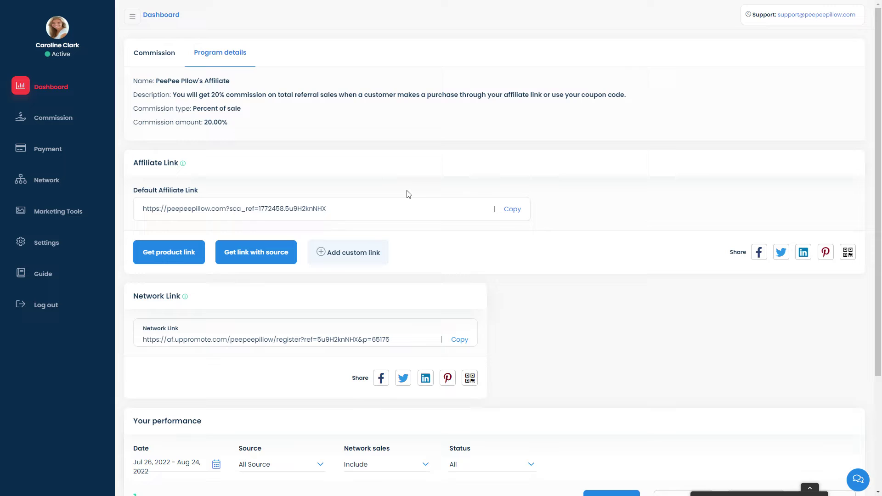
Copy the Default Affiliate Link from the UpPromote dashboard.
click(512, 209)
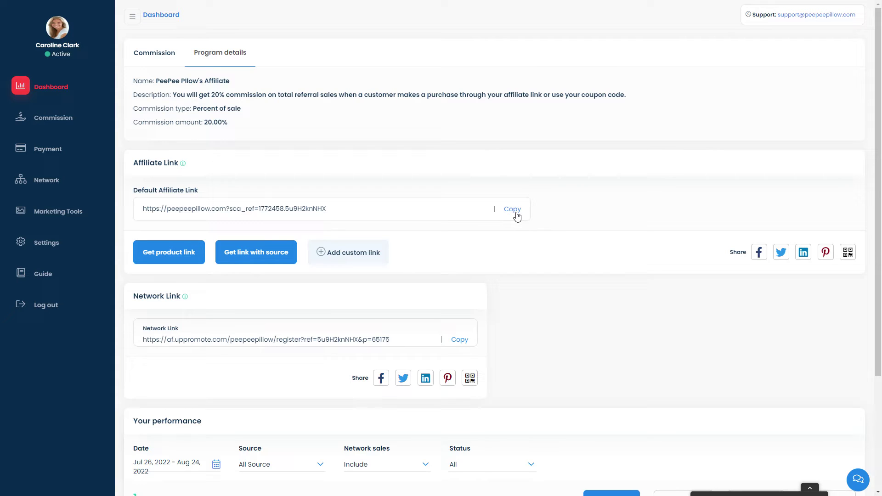